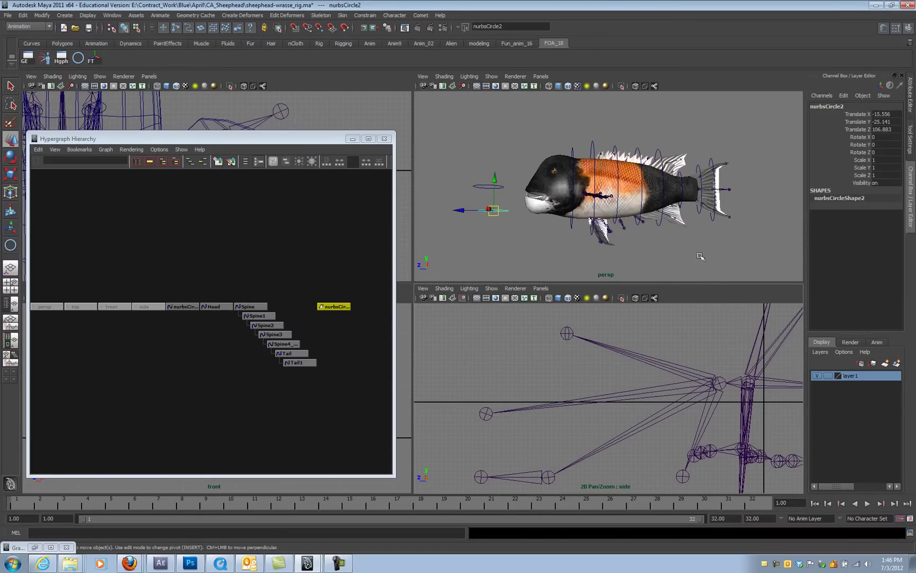
- Find the gills joint branching down from the head joint and snap the lower spare control circle, nurbsCircle2, onto it
{"action": "right_click_drag", "start_coordinate": [572, 154], "coordinate": [584, 162], "text": "alt"}
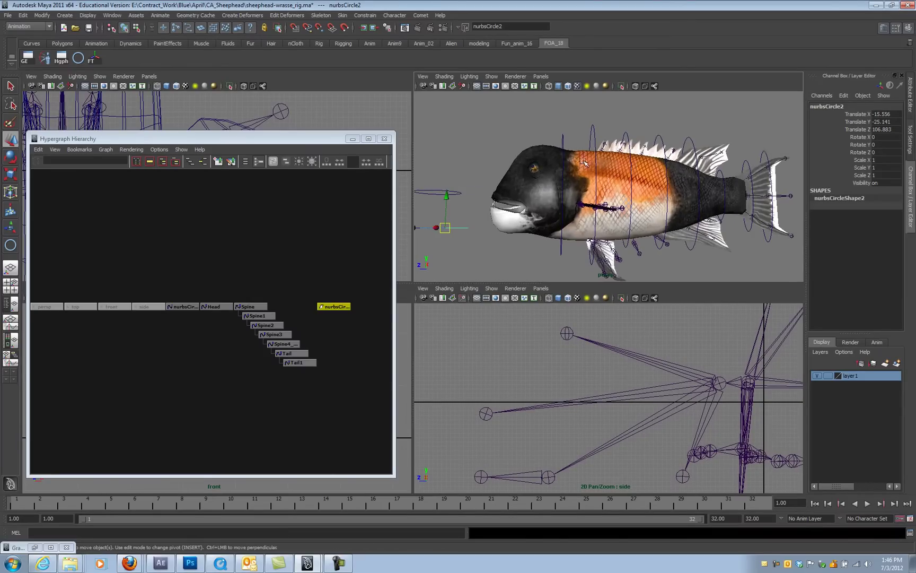
{"action": "left_click", "coordinate": [716, 382]}
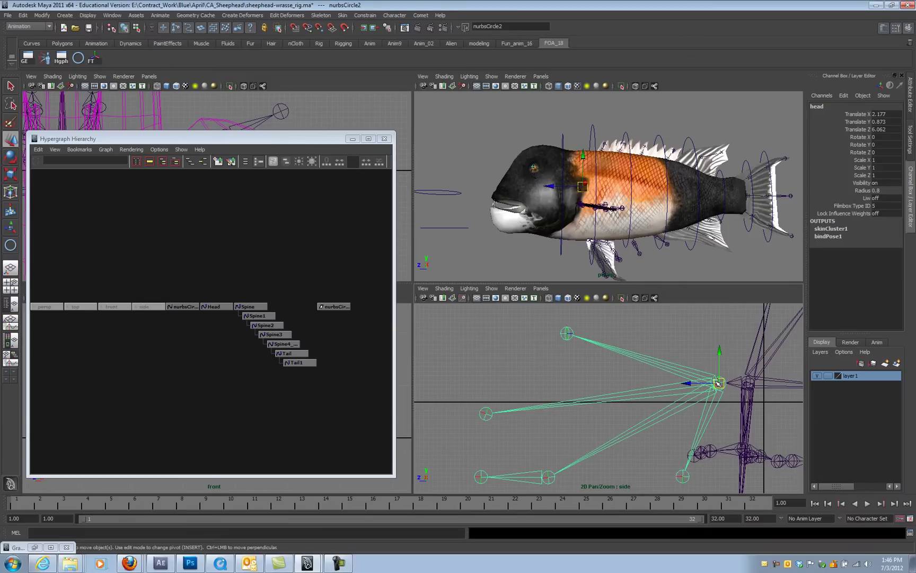
{"action": "middle_click_drag", "start_coordinate": [699, 417], "coordinate": [693, 396], "text": "alt"}
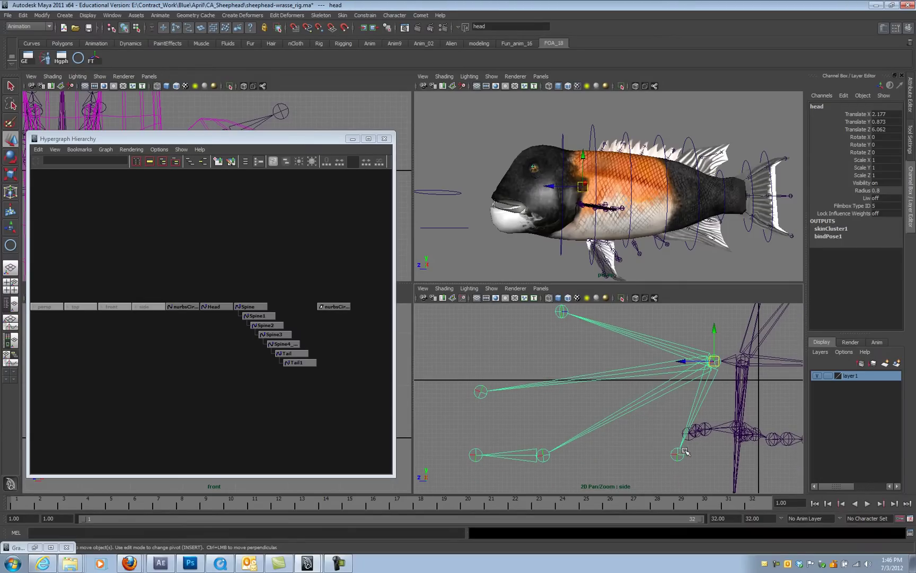
{"action": "left_click", "coordinate": [678, 454]}
{"action": "left_click_drag", "start_coordinate": [598, 218], "coordinate": [602, 204], "text": "alt"}
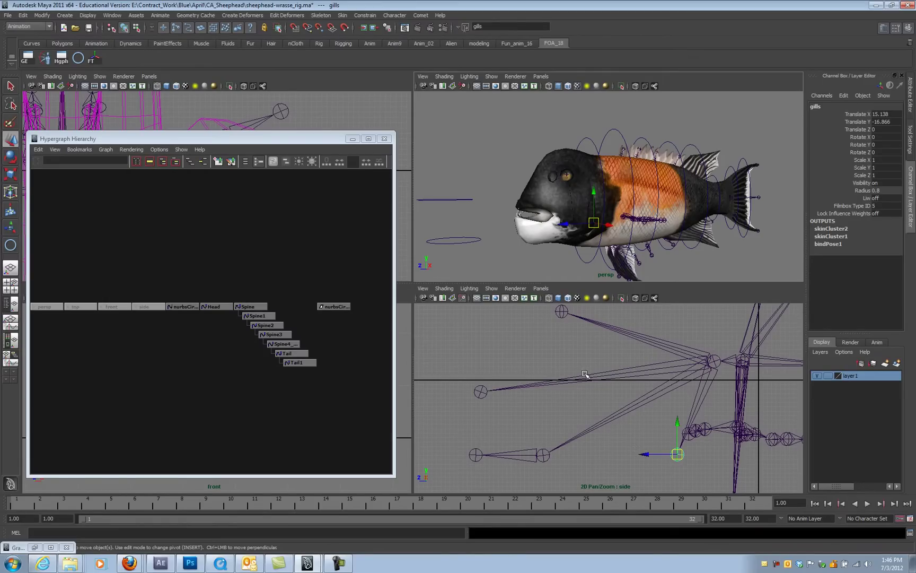
{"action": "middle_click_drag", "start_coordinate": [558, 412], "coordinate": [652, 406], "text": "alt"}
{"action": "left_click_drag", "start_coordinate": [469, 231], "coordinate": [486, 252]}
{"action": "left_click", "coordinate": [500, 232]}
{"action": "left_click_drag", "start_coordinate": [338, 290], "coordinate": [338, 315]}
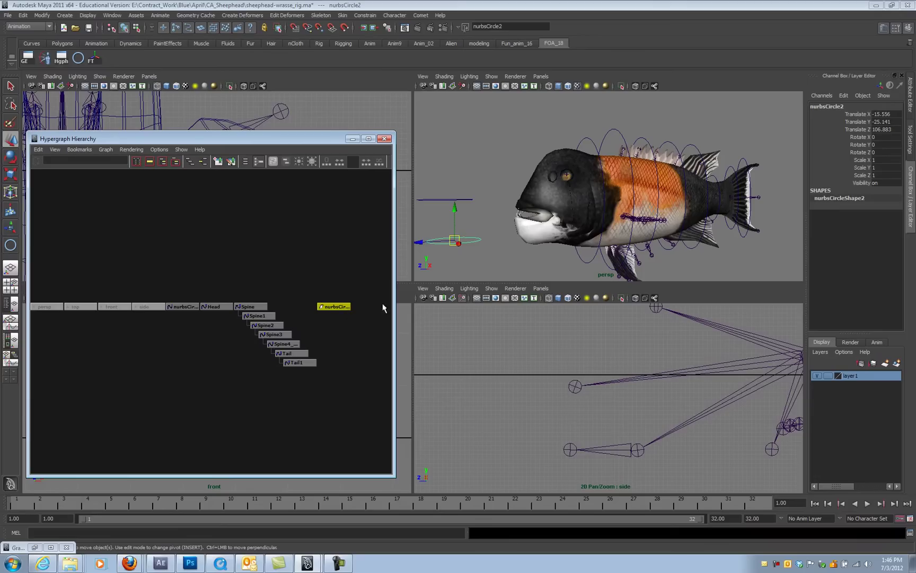
{"action": "key", "text": "v"}
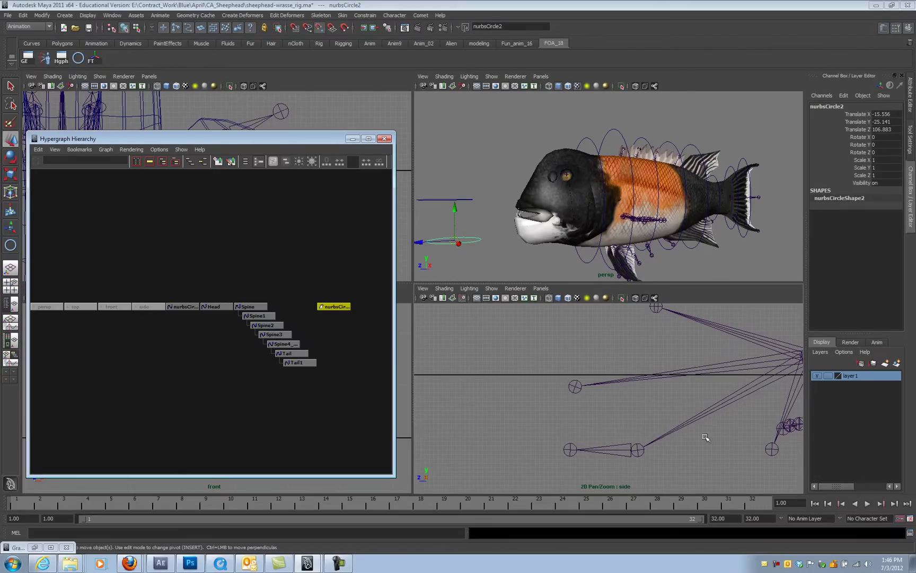
{"action": "middle_click_drag", "start_coordinate": [764, 448], "coordinate": [772, 450]}
- Set the gill control circle's X rotation to 90 degrees
{"action": "left_click_drag", "start_coordinate": [574, 213], "coordinate": [562, 268], "text": "alt"}
{"action": "key", "text": "e"}
{"action": "left_click", "coordinate": [881, 136]}
{"action": "type", "text": "90"}
{"action": "key", "text": "Return"}
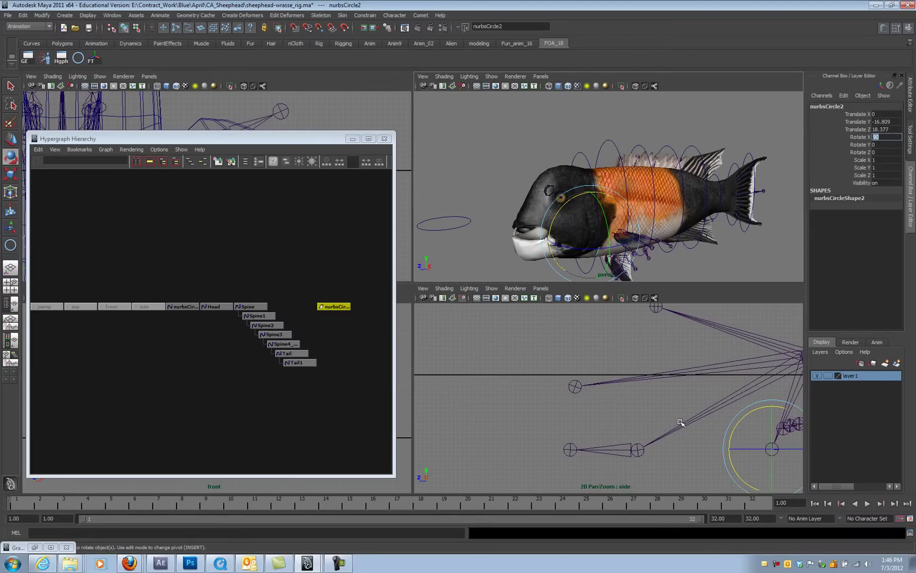
- Raise the gill control circle to about Translate Y -7.85 and stretch it to about 1.62 in Scale X around the gills
{"action": "middle_click_drag", "start_coordinate": [724, 458], "coordinate": [627, 425], "text": "alt"}
{"action": "key", "text": "w"}
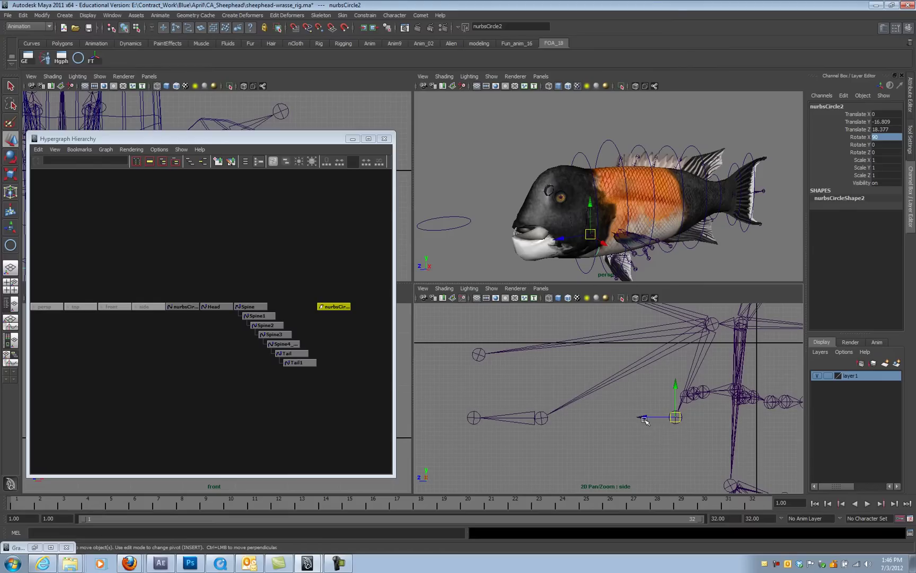
{"action": "key", "text": "r"}
{"action": "mouse_move", "coordinate": [609, 248]}
{"action": "left_mouse_down"}
{"action": "mouse_move", "coordinate": [638, 260]}
{"action": "mouse_move", "coordinate": [697, 247]}
{"action": "mouse_move", "coordinate": [605, 246]}
{"action": "left_mouse_up"}
{"action": "middle_click_drag", "start_coordinate": [604, 246], "coordinate": [705, 249], "text": "alt"}
{"action": "right_click_drag", "start_coordinate": [706, 249], "coordinate": [811, 252], "text": "alt"}
{"action": "middle_click_drag", "start_coordinate": [726, 228], "coordinate": [653, 159], "text": "alt"}
{"action": "mouse_move", "coordinate": [653, 159]}
{"action": "left_mouse_down", "text": "alt"}
{"action": "mouse_move", "coordinate": [644, 160]}
{"action": "mouse_move", "coordinate": [647, 141]}
{"action": "mouse_move", "coordinate": [649, 180]}
{"action": "mouse_move", "coordinate": [722, 209]}
{"action": "mouse_move", "coordinate": [659, 216]}
{"action": "mouse_move", "coordinate": [676, 210]}
{"action": "mouse_move", "coordinate": [658, 191]}
{"action": "mouse_move", "coordinate": [655, 199]}
{"action": "mouse_move", "coordinate": [689, 207]}
{"action": "mouse_move", "coordinate": [666, 225]}
{"action": "mouse_move", "coordinate": [687, 203]}
{"action": "mouse_move", "coordinate": [715, 206]}
{"action": "mouse_move", "coordinate": [705, 162]}
{"action": "mouse_move", "coordinate": [694, 212]}
{"action": "mouse_move", "coordinate": [608, 210]}
{"action": "mouse_move", "coordinate": [597, 227]}
{"action": "mouse_move", "coordinate": [510, 213]}
{"action": "left_mouse_up", "text": "alt"}
{"action": "key", "text": "5"}
{"action": "key", "text": "w"}
{"action": "key", "text": "r"}
- Rename the gill control circle as Gills
{"action": "left_click", "coordinate": [833, 106]}
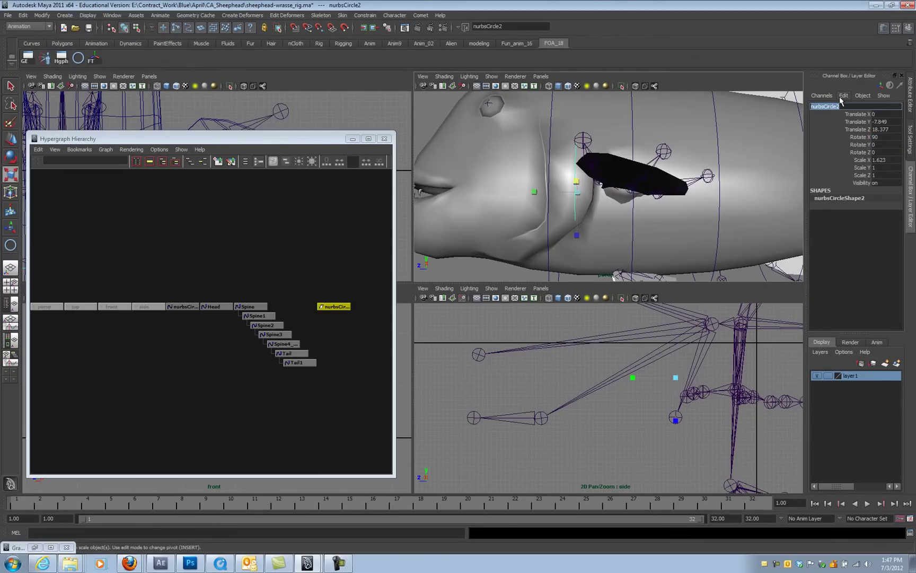
{"action": "type", "text": "Gills"}
{"action": "key", "text": "Return"}
- Duplicate the spare control circle, nurbsCircle1, in front of the fish
{"action": "middle_click_drag", "start_coordinate": [479, 181], "coordinate": [567, 186], "text": "alt"}
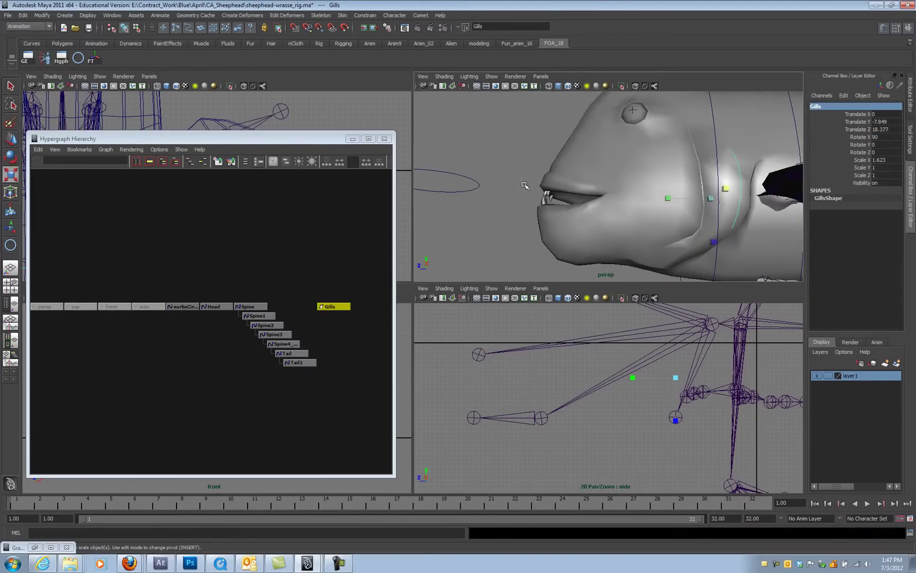
{"action": "left_click", "coordinate": [474, 177]}
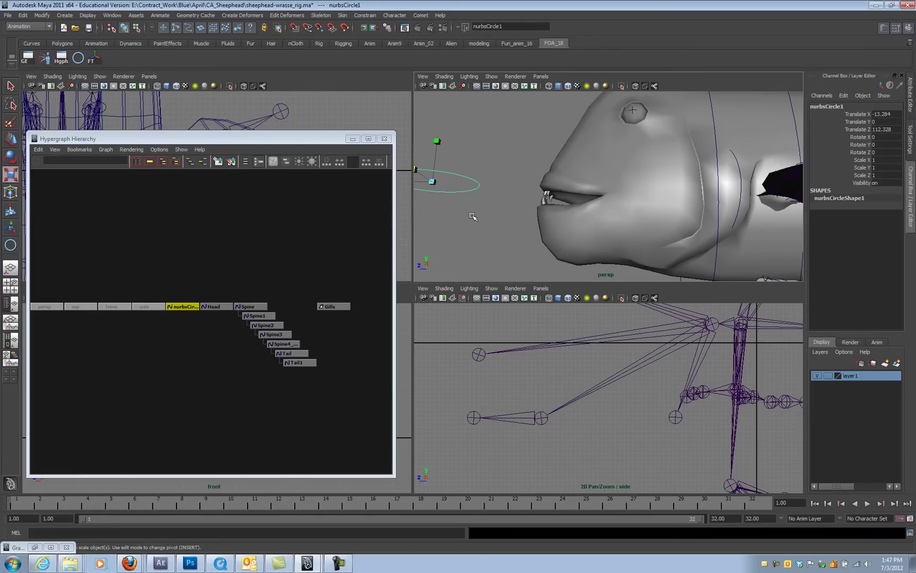
{"action": "key", "text": "ctrl+d"}
{"action": "scroll", "coordinate": [517, 191], "scroll_direction": "down", "scroll_amount": 3}
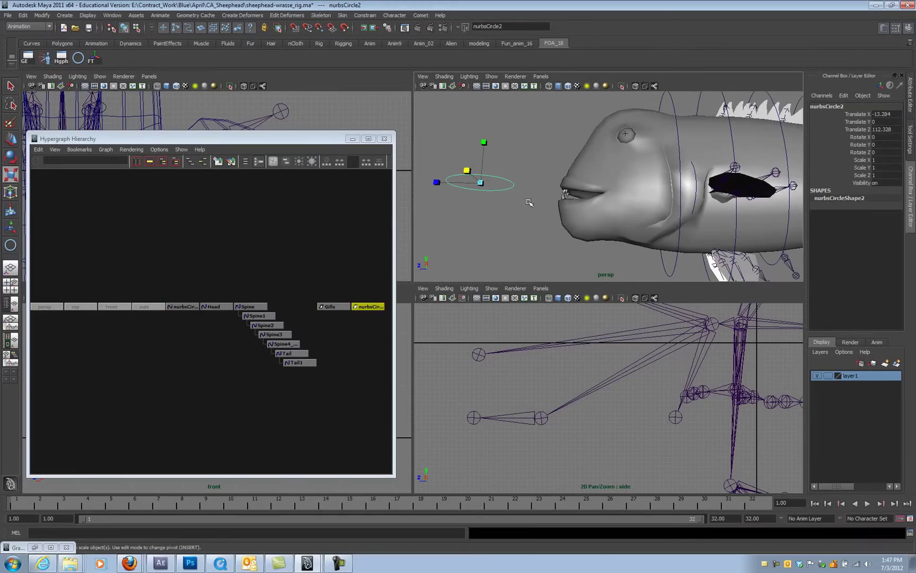
- Test the upper lip joint and the two jaw joints by moving each one, and undo the moves
{"action": "left_click", "coordinate": [498, 354]}
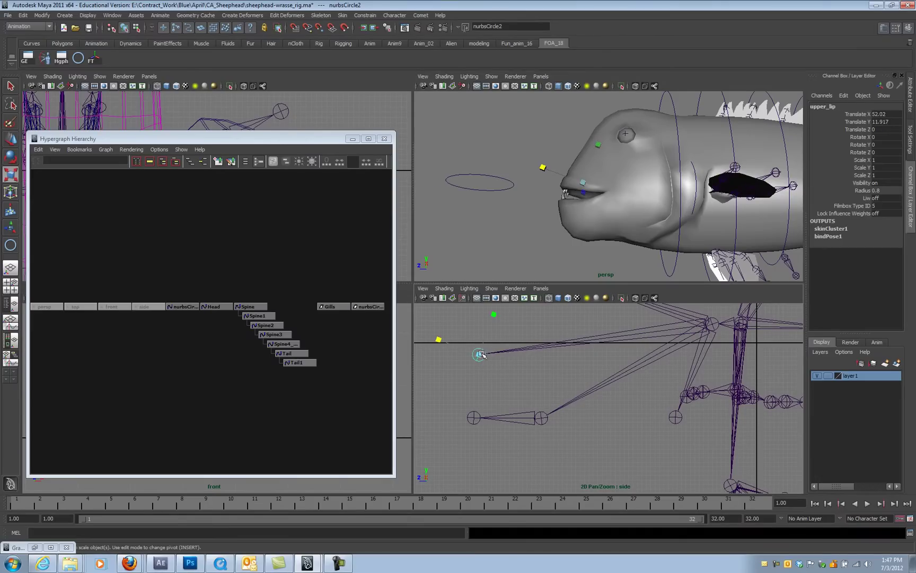
{"action": "key", "text": "w"}
{"action": "mouse_move", "coordinate": [482, 355]}
{"action": "left_mouse_down"}
{"action": "mouse_move", "coordinate": [476, 326]}
{"action": "mouse_move", "coordinate": [467, 354]}
{"action": "mouse_move", "coordinate": [470, 342]}
{"action": "mouse_move", "coordinate": [479, 354]}
{"action": "left_mouse_up"}
{"action": "left_click_drag", "start_coordinate": [594, 218], "coordinate": [620, 197], "text": "alt"}
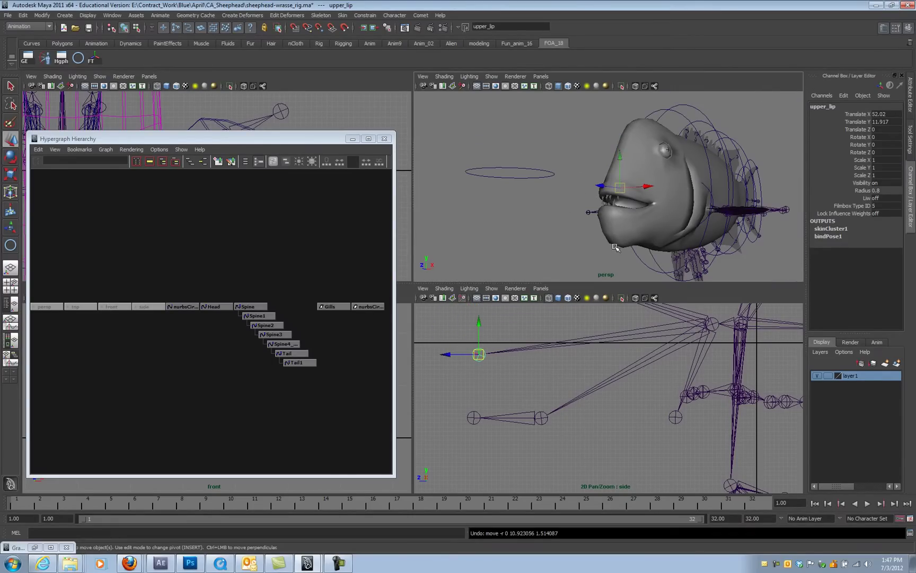
{"action": "middle_click_drag", "start_coordinate": [525, 384], "coordinate": [535, 352], "text": "alt"}
{"action": "left_click", "coordinate": [484, 387]}
{"action": "mouse_move", "coordinate": [483, 387]}
{"action": "left_mouse_down"}
{"action": "mouse_move", "coordinate": [487, 433]}
{"action": "mouse_move", "coordinate": [491, 364]}
{"action": "mouse_move", "coordinate": [594, 409]}
{"action": "mouse_move", "coordinate": [382, 370]}
{"action": "mouse_move", "coordinate": [472, 372]}
{"action": "mouse_move", "coordinate": [484, 385]}
{"action": "left_mouse_up"}
{"action": "left_click", "coordinate": [552, 386]}
{"action": "mouse_move", "coordinate": [553, 386]}
{"action": "left_mouse_down"}
{"action": "mouse_move", "coordinate": [562, 376]}
{"action": "mouse_move", "coordinate": [552, 423]}
{"action": "mouse_move", "coordinate": [552, 385]}
{"action": "left_mouse_up"}
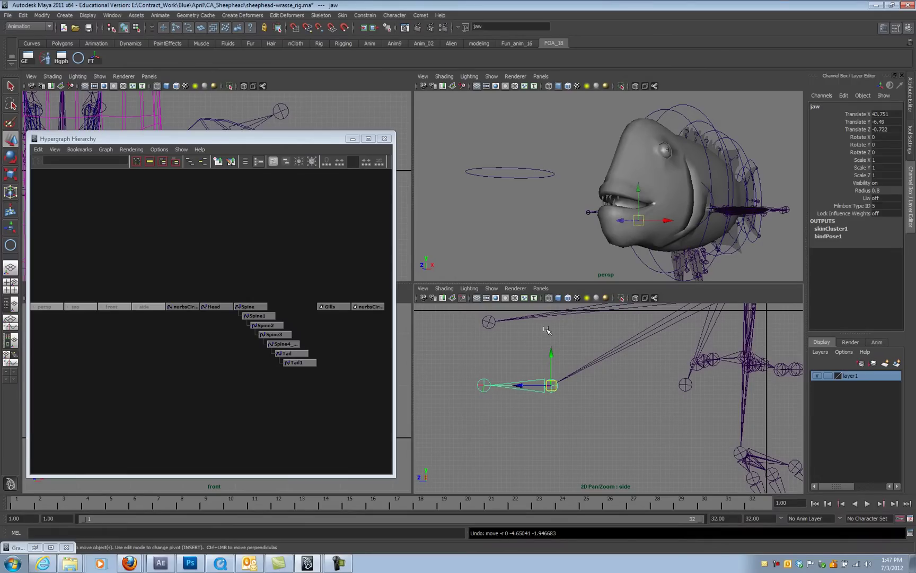
{"action": "left_click_drag", "start_coordinate": [572, 233], "coordinate": [514, 159], "text": "alt"}
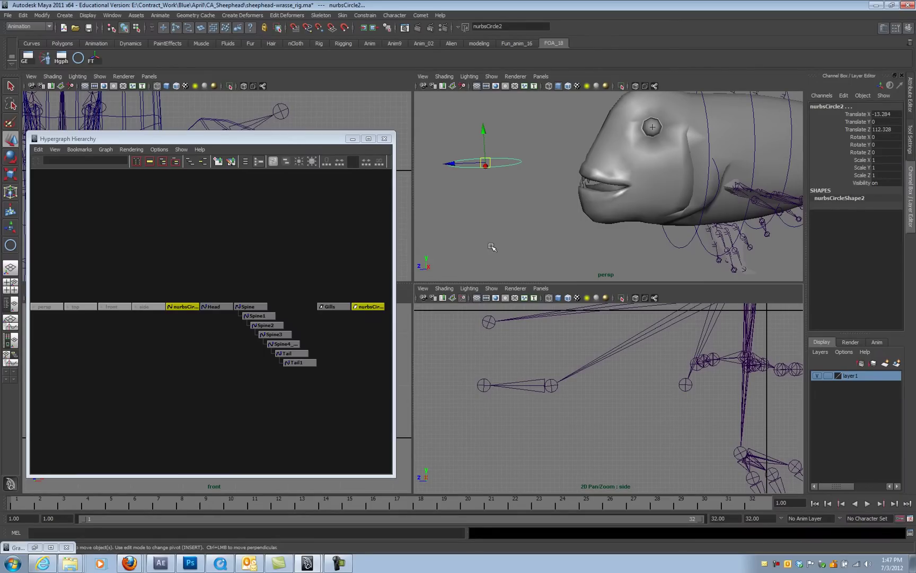
{"action": "left_click", "coordinate": [507, 153]}
{"action": "left_click", "coordinate": [506, 159]}
{"action": "left_click_drag", "start_coordinate": [485, 163], "coordinate": [495, 200]}
{"action": "key", "text": "ctrl+z"}
{"action": "left_click_drag", "start_coordinate": [511, 148], "coordinate": [497, 203], "text": "shift"}
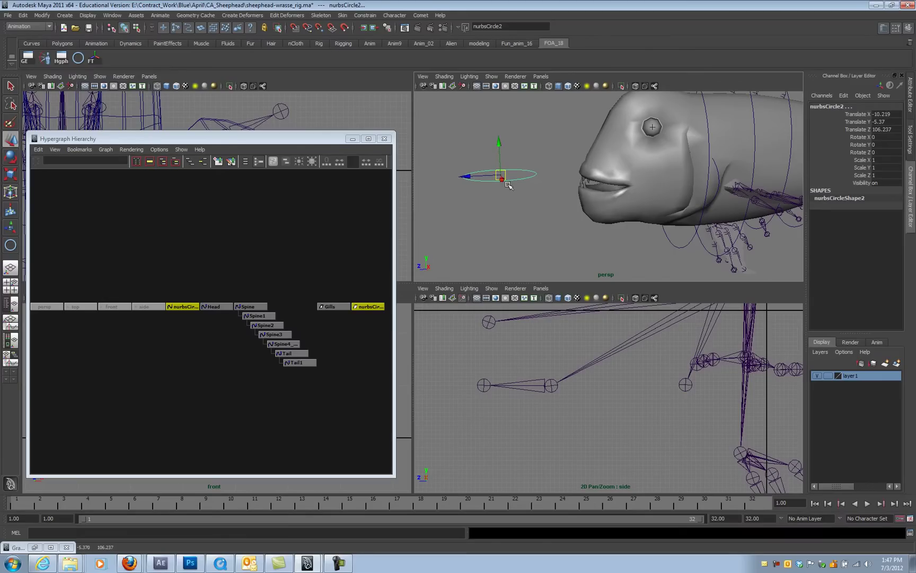
{"action": "left_click", "coordinate": [509, 159]}
{"action": "left_click", "coordinate": [509, 159]}
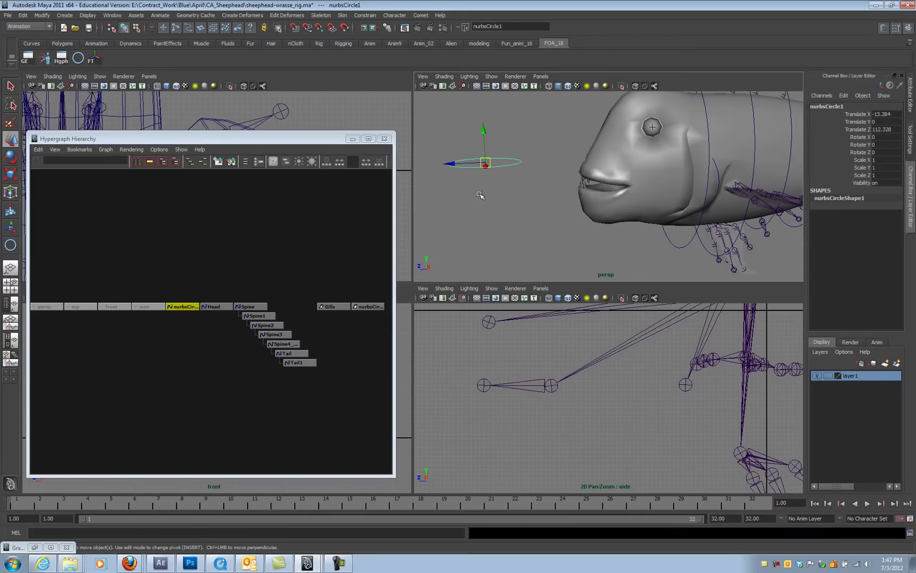
- Select only the duplicated circle, nurbsCircle2, separate it from the original and snap it onto the jaw joint
{"action": "left_click", "coordinate": [378, 308]}
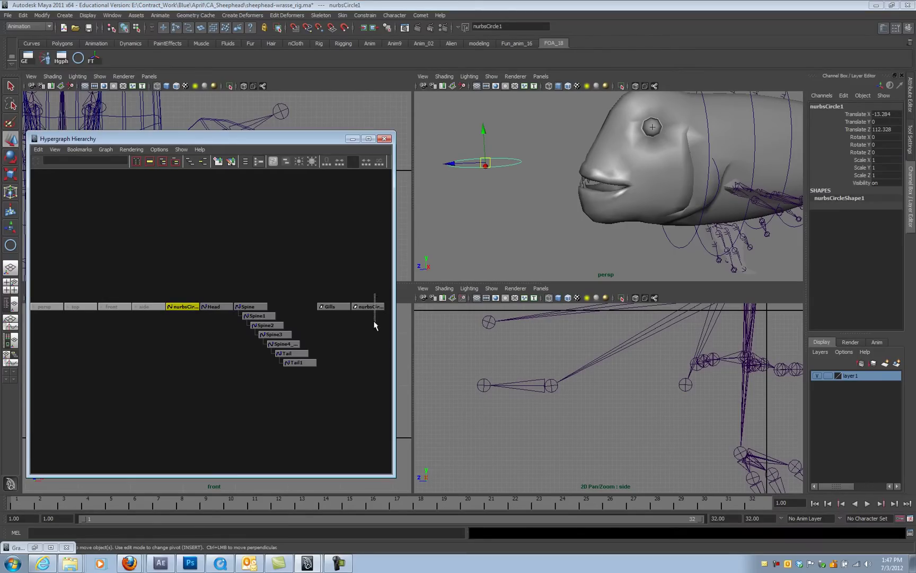
{"action": "left_click", "coordinate": [378, 307]}
{"action": "left_click_drag", "start_coordinate": [484, 166], "coordinate": [498, 196]}
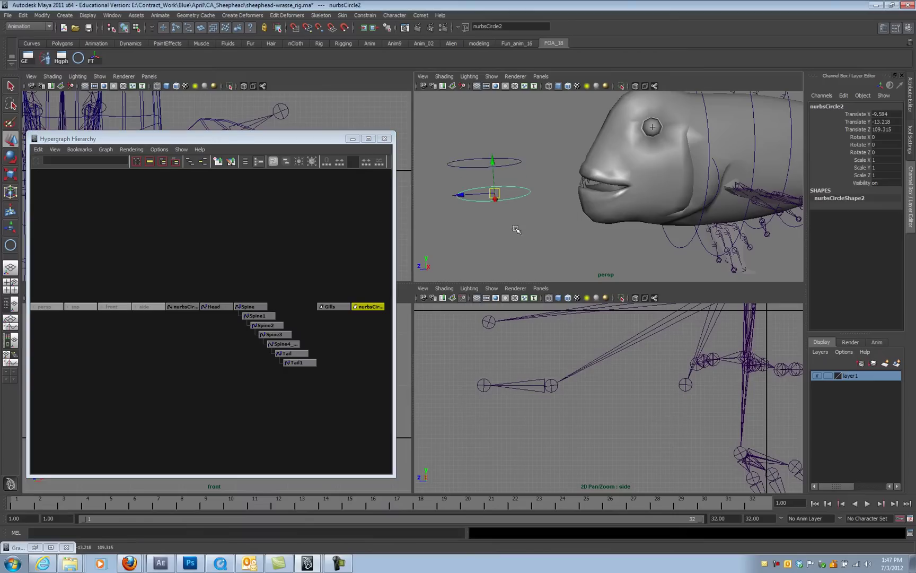
{"action": "middle_click_drag", "start_coordinate": [525, 373], "coordinate": [556, 372]}
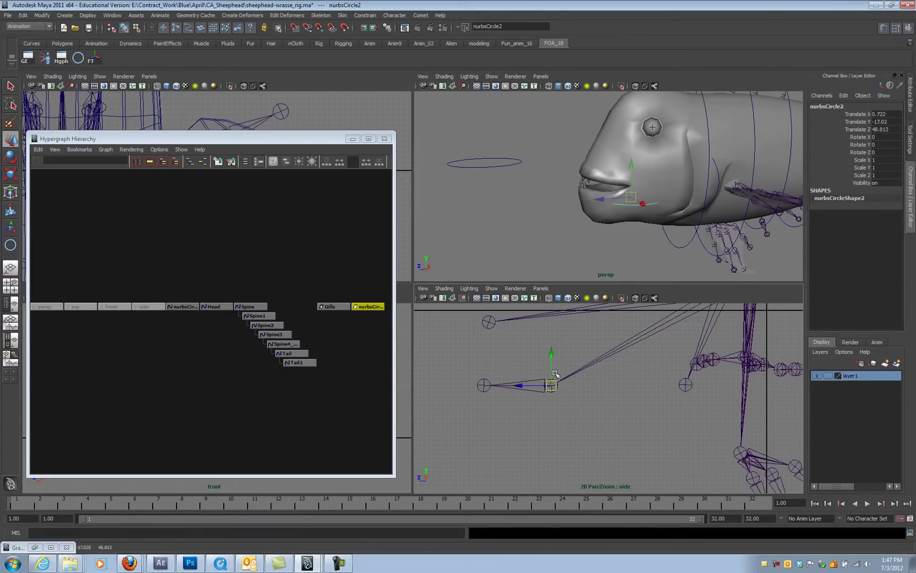
- Set the jaw control circle's Z rotation to 90 degrees
{"action": "left_click_drag", "start_coordinate": [632, 219], "coordinate": [802, 142], "text": "alt"}
{"action": "key", "text": "e"}
{"action": "key", "text": "ctrl+z"}
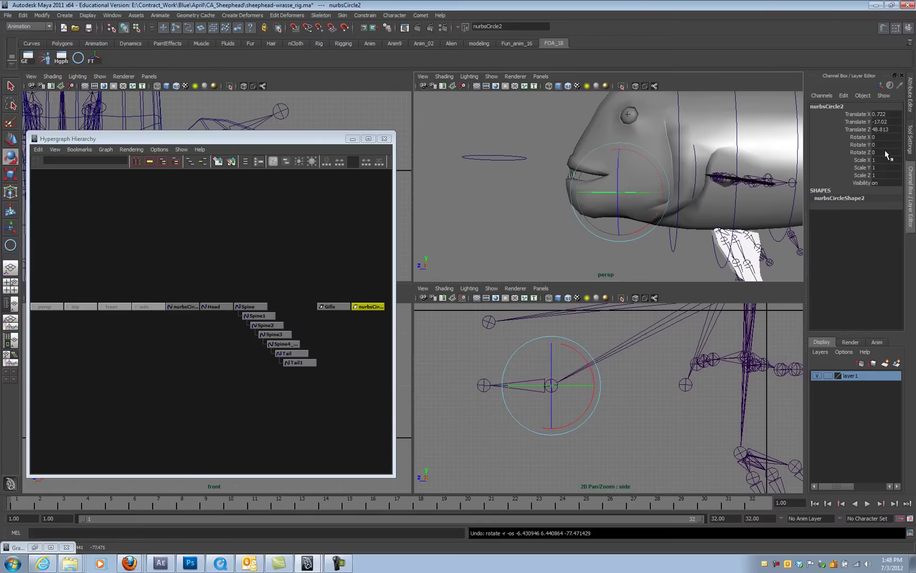
{"action": "left_click", "coordinate": [888, 150]}
{"action": "type", "text": "90"}
{"action": "key", "text": "Return"}
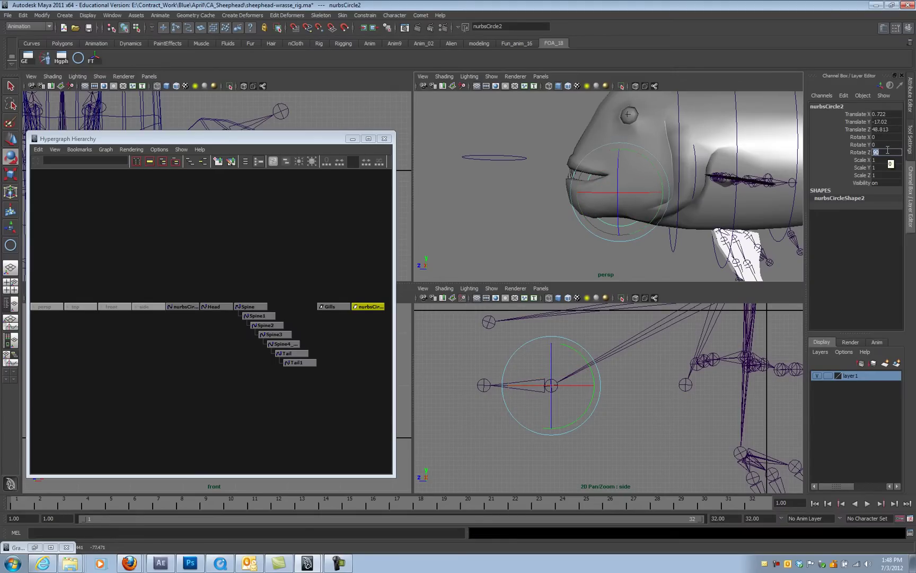
- Offset the jaw circle to about Translate Y -23.6 and Z 61.4 around the chin, and snap its pivot back to the jaw joint
{"action": "key", "text": "w"}
{"action": "middle_click_drag", "start_coordinate": [623, 210], "coordinate": [602, 233]}
{"action": "middle_click_drag", "start_coordinate": [516, 421], "coordinate": [498, 417]}
{"action": "mouse_move", "coordinate": [597, 229]}
{"action": "left_mouse_down", "text": "alt"}
{"action": "mouse_move", "coordinate": [702, 229]}
{"action": "mouse_move", "coordinate": [593, 231]}
{"action": "mouse_move", "coordinate": [611, 226]}
{"action": "left_mouse_up", "text": "alt"}
{"action": "key", "text": "d"}
{"action": "key", "text": "v"}
{"action": "left_click_drag", "start_coordinate": [497, 414], "coordinate": [551, 390]}
- Rename the jaw control circle as Jaw
{"action": "left_click_drag", "start_coordinate": [637, 191], "coordinate": [734, 164], "text": "alt"}
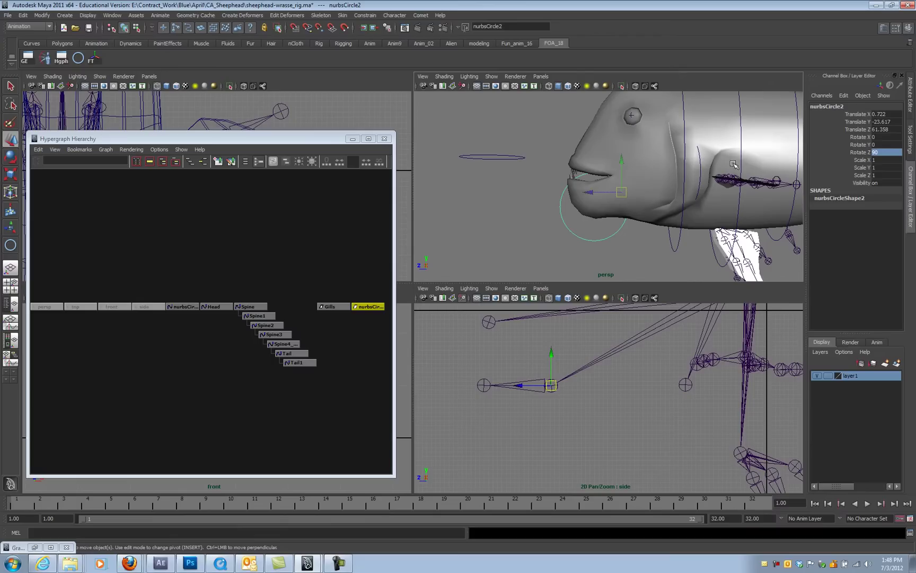
{"action": "left_click", "coordinate": [819, 107]}
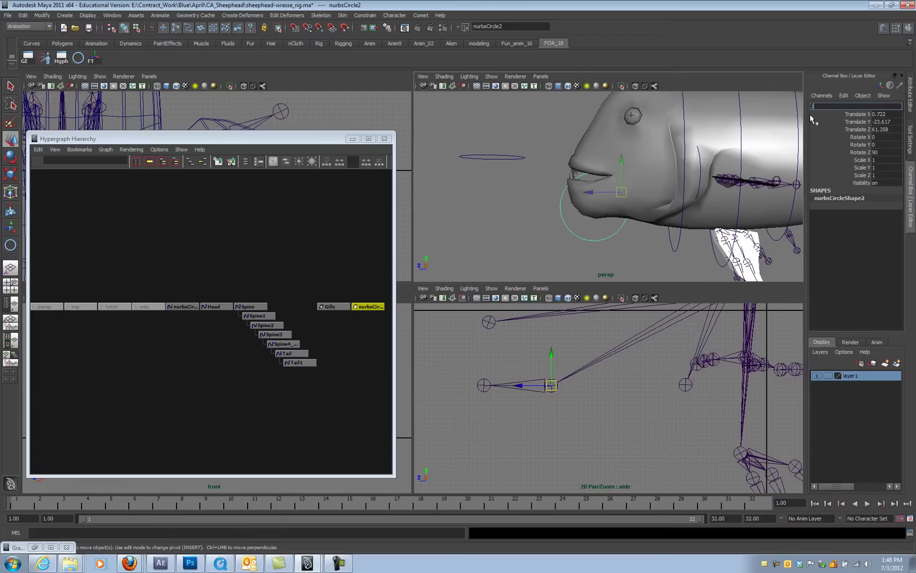
{"action": "type", "text": "Jaw"}
{"action": "key", "text": "Return"}
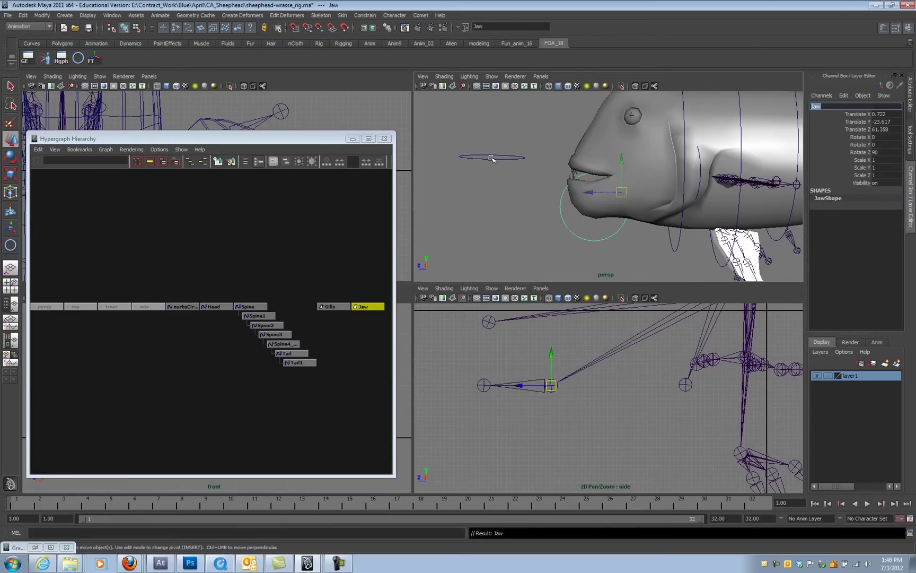
- Duplicate the spare circle in front of the fish again and snap the copy to the fish's left eye
{"action": "left_click", "coordinate": [492, 156]}
{"action": "key", "text": "ctrl+d"}
{"action": "left_click_drag", "start_coordinate": [608, 121], "coordinate": [627, 171], "text": "alt"}
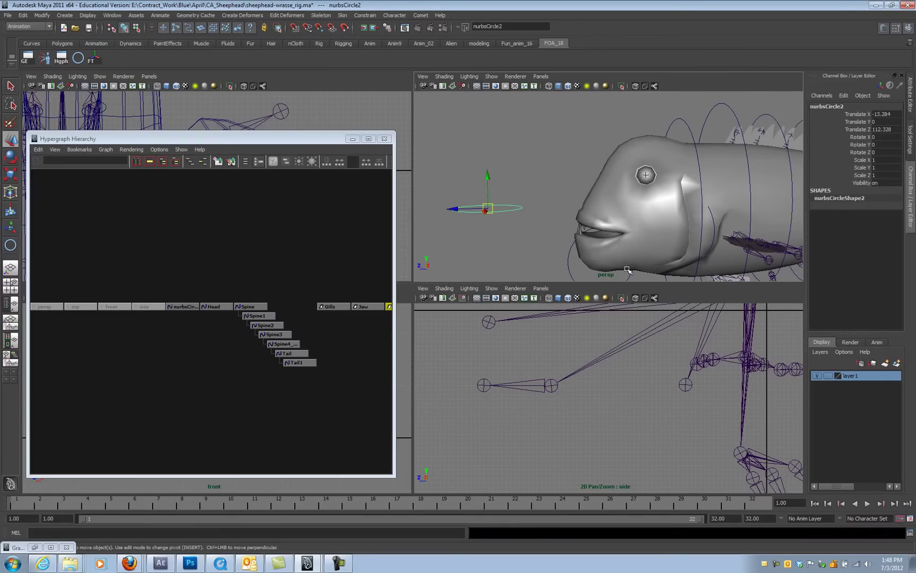
{"action": "right_click_drag", "start_coordinate": [620, 232], "coordinate": [636, 231], "text": "alt"}
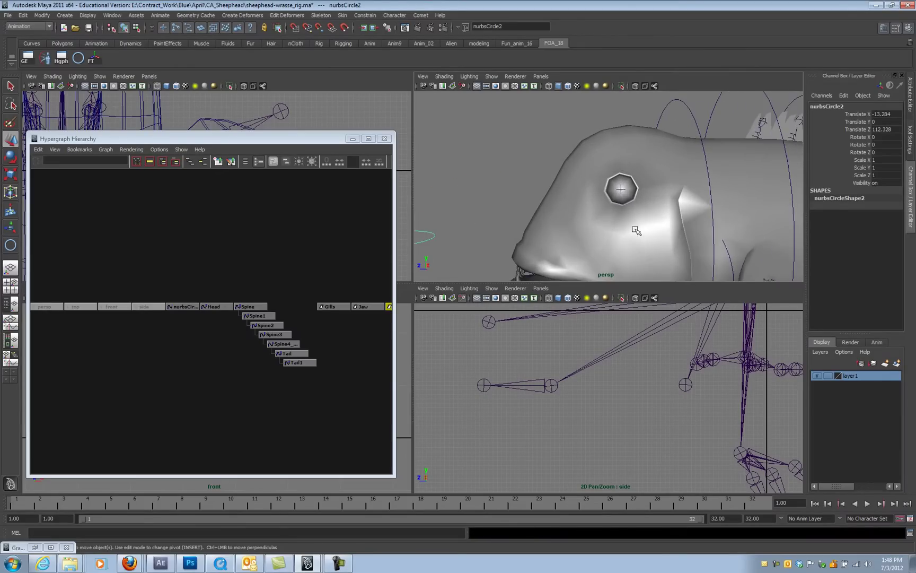
{"action": "middle_click_drag", "start_coordinate": [636, 211], "coordinate": [622, 188]}
- Rotate the eye circle to about 14.3, 1.5, -78.2 degrees to match the eye's surface and scale it uniformly to about 0.344
{"action": "left_click_drag", "start_coordinate": [629, 198], "coordinate": [681, 246], "text": "alt"}
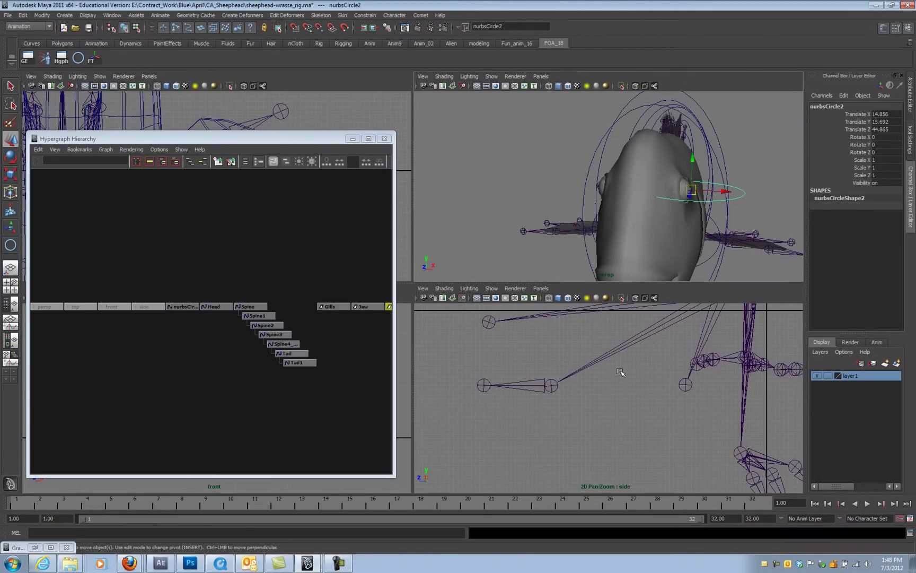
{"action": "key", "text": "f"}
{"action": "middle_click_drag", "start_coordinate": [642, 366], "coordinate": [638, 382], "text": "alt"}
{"action": "left_click_drag", "start_coordinate": [673, 219], "coordinate": [666, 226], "text": "alt"}
{"action": "middle_click_drag", "start_coordinate": [666, 225], "coordinate": [631, 214], "text": "alt"}
{"action": "right_click_drag", "start_coordinate": [631, 214], "coordinate": [710, 200], "text": "alt"}
{"action": "middle_click_drag", "start_coordinate": [710, 201], "coordinate": [652, 208], "text": "alt"}
{"action": "left_click_drag", "start_coordinate": [652, 208], "coordinate": [657, 235], "text": "alt"}
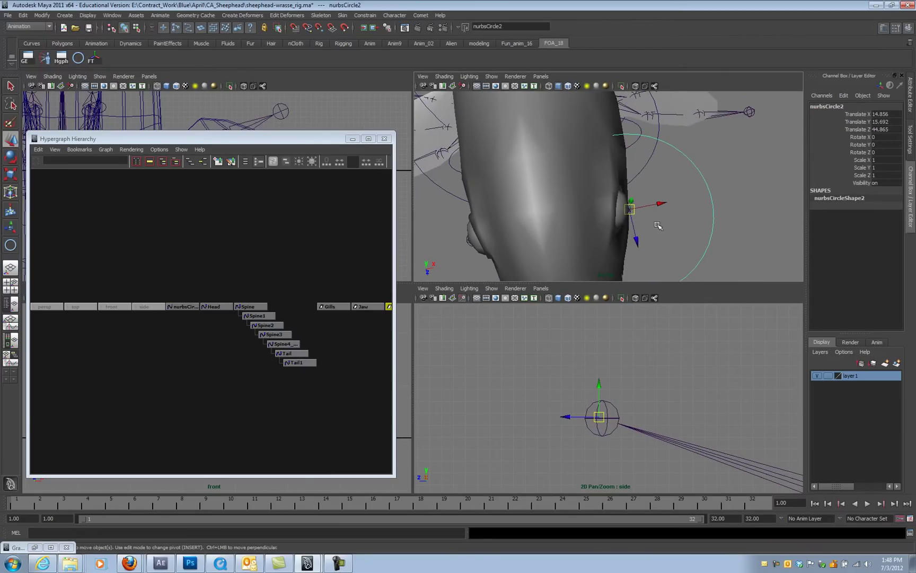
{"action": "key", "text": "e"}
{"action": "left_click_drag", "start_coordinate": [640, 186], "coordinate": [494, 225]}
{"action": "key", "text": "r"}
{"action": "left_click_drag", "start_coordinate": [494, 225], "coordinate": [636, 182], "text": "alt"}
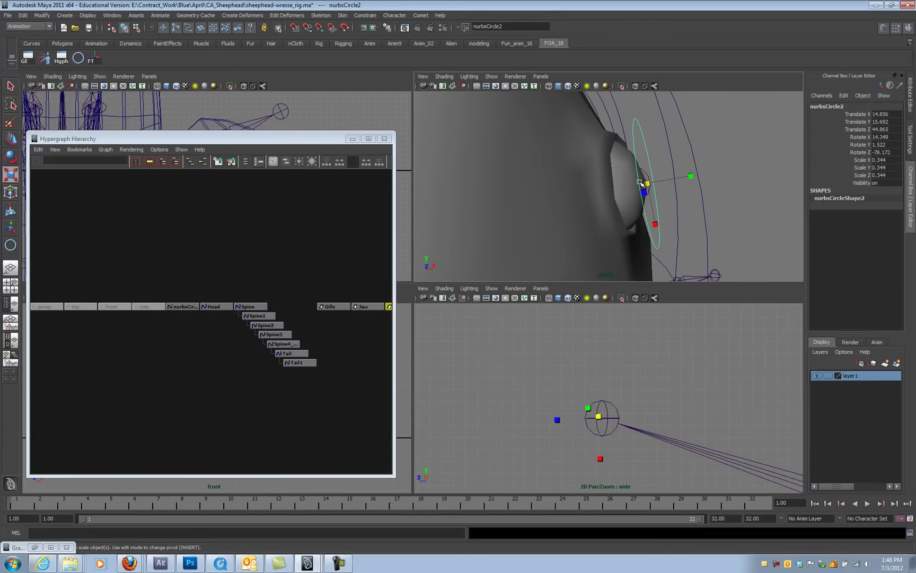
- Move the eye circle's pivot onto the end of the bone inside the left eye
{"action": "key", "text": "4"}
{"action": "mouse_move", "coordinate": [629, 198]}
{"action": "left_mouse_down", "text": "alt"}
{"action": "mouse_move", "coordinate": [605, 219]}
{"action": "mouse_move", "coordinate": [579, 221]}
{"action": "mouse_move", "coordinate": [573, 241]}
{"action": "mouse_move", "coordinate": [557, 231]}
{"action": "mouse_move", "coordinate": [707, 188]}
{"action": "mouse_move", "coordinate": [663, 182]}
{"action": "mouse_move", "coordinate": [646, 205]}
{"action": "mouse_move", "coordinate": [661, 166]}
{"action": "mouse_move", "coordinate": [614, 188]}
{"action": "mouse_move", "coordinate": [636, 185]}
{"action": "left_mouse_up", "text": "alt"}
{"action": "key", "text": "5"}
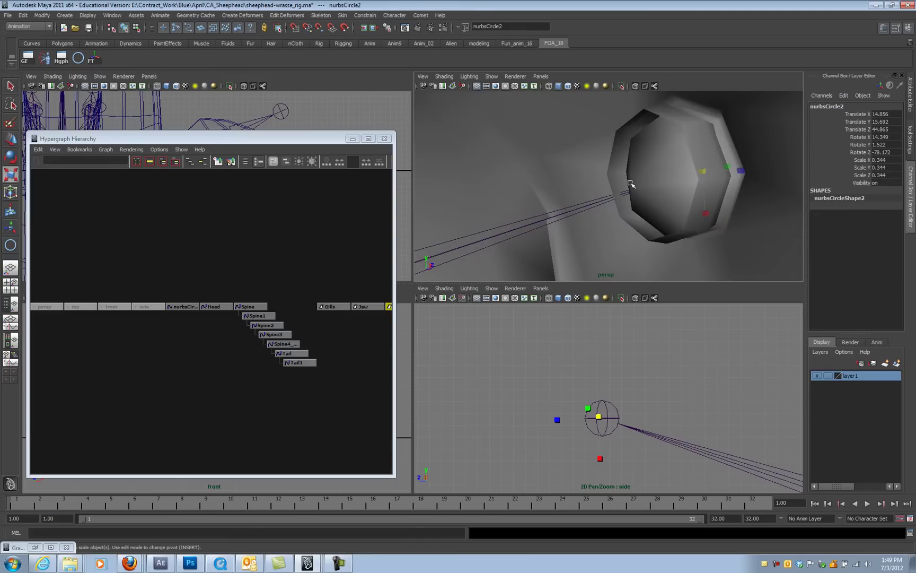
{"action": "key", "text": "Insert"}
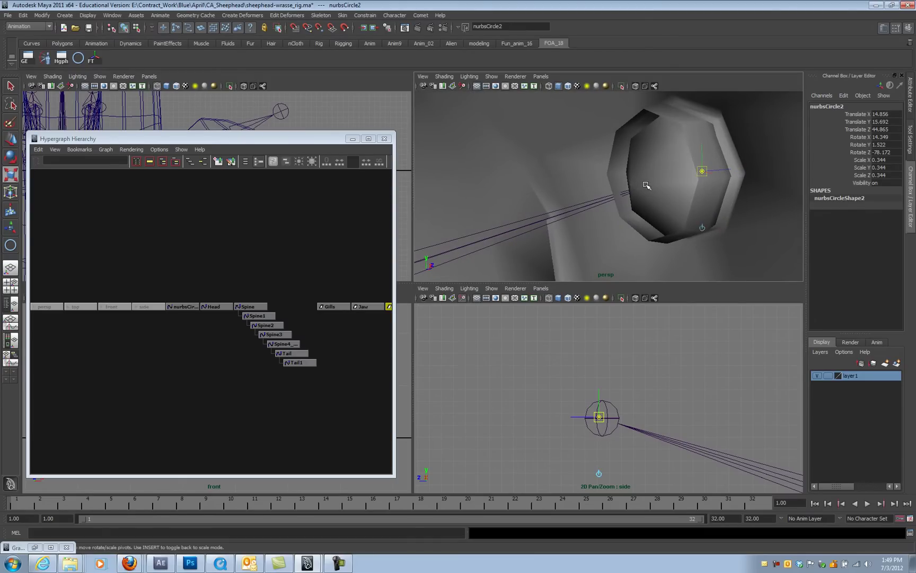
{"action": "middle_click_drag", "start_coordinate": [641, 199], "coordinate": [638, 186]}
{"action": "key", "text": "Insert"}
- Rename the eye control circle as L_eye
{"action": "left_click_drag", "start_coordinate": [639, 194], "coordinate": [566, 191], "text": "alt"}
{"action": "key", "text": "e"}
{"action": "double_click", "coordinate": [830, 107]}
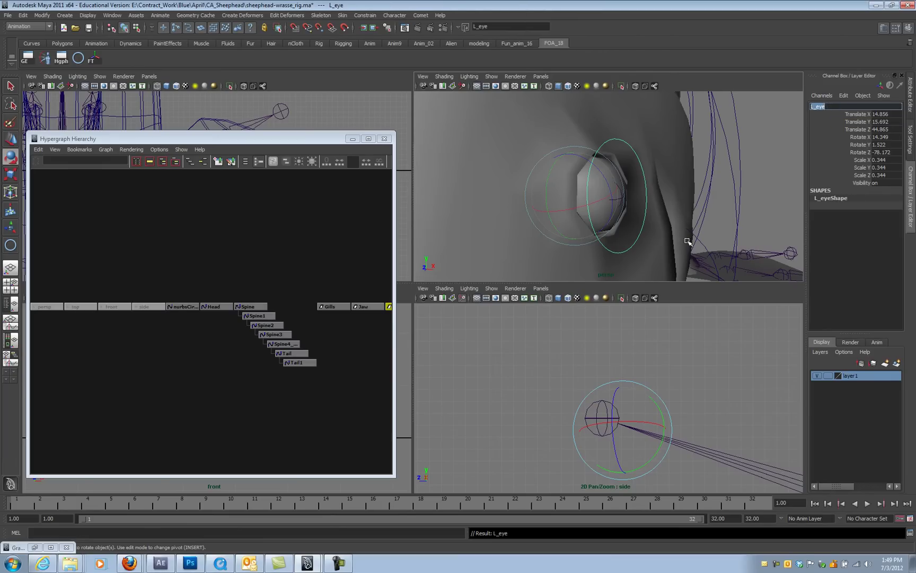
{"action": "right_click_drag", "start_coordinate": [691, 257], "coordinate": [604, 213], "text": "alt"}
{"action": "left_click_drag", "start_coordinate": [604, 213], "coordinate": [533, 195], "text": "alt"}
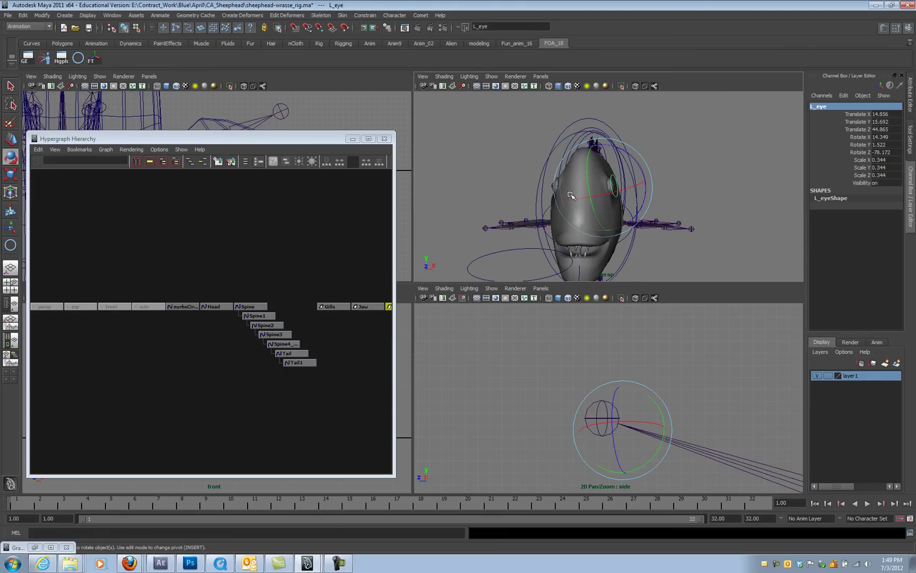
{"action": "left_click_drag", "start_coordinate": [611, 194], "coordinate": [525, 246], "text": "alt"}
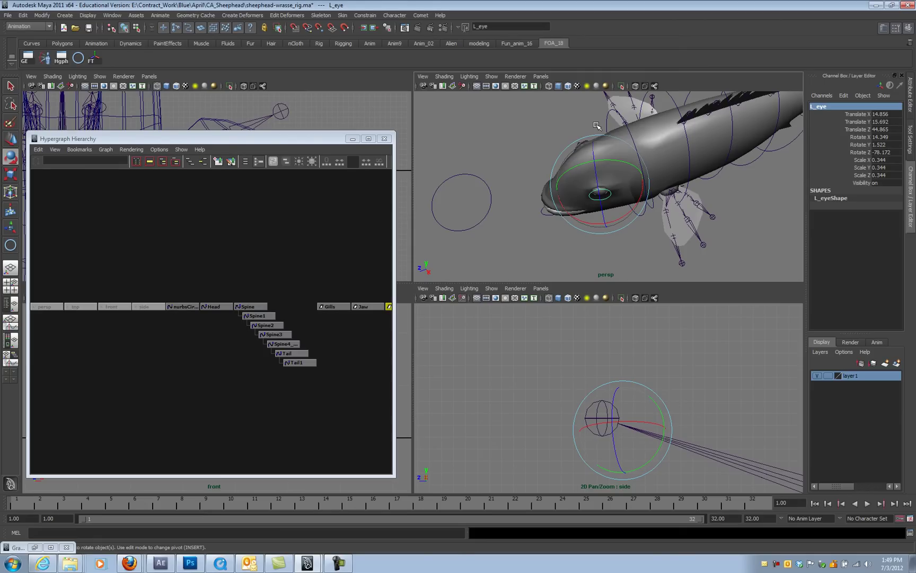
{"action": "left_click_drag", "start_coordinate": [606, 147], "coordinate": [534, 157], "text": "alt"}
{"action": "mouse_move", "coordinate": [628, 200]}
{"action": "left_mouse_down", "text": "alt"}
{"action": "mouse_move", "coordinate": [622, 194]}
{"action": "mouse_move", "coordinate": [627, 200]}
{"action": "mouse_move", "coordinate": [584, 234]}
{"action": "mouse_move", "coordinate": [594, 184]}
{"action": "mouse_move", "coordinate": [618, 212]}
{"action": "mouse_move", "coordinate": [543, 198]}
{"action": "mouse_move", "coordinate": [577, 192]}
{"action": "mouse_move", "coordinate": [657, 208]}
{"action": "mouse_move", "coordinate": [646, 174]}
{"action": "mouse_move", "coordinate": [610, 204]}
{"action": "mouse_move", "coordinate": [642, 204]}
{"action": "left_mouse_up", "text": "alt"}
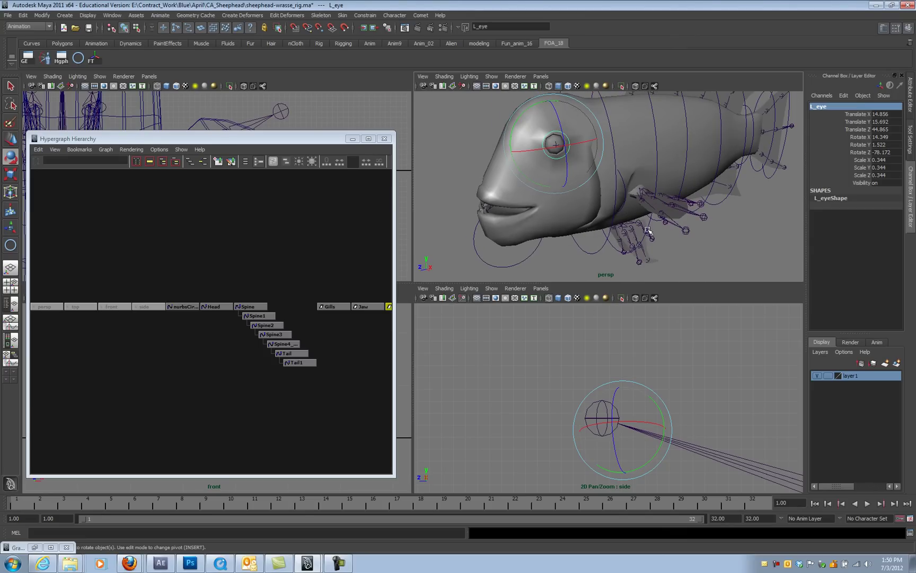